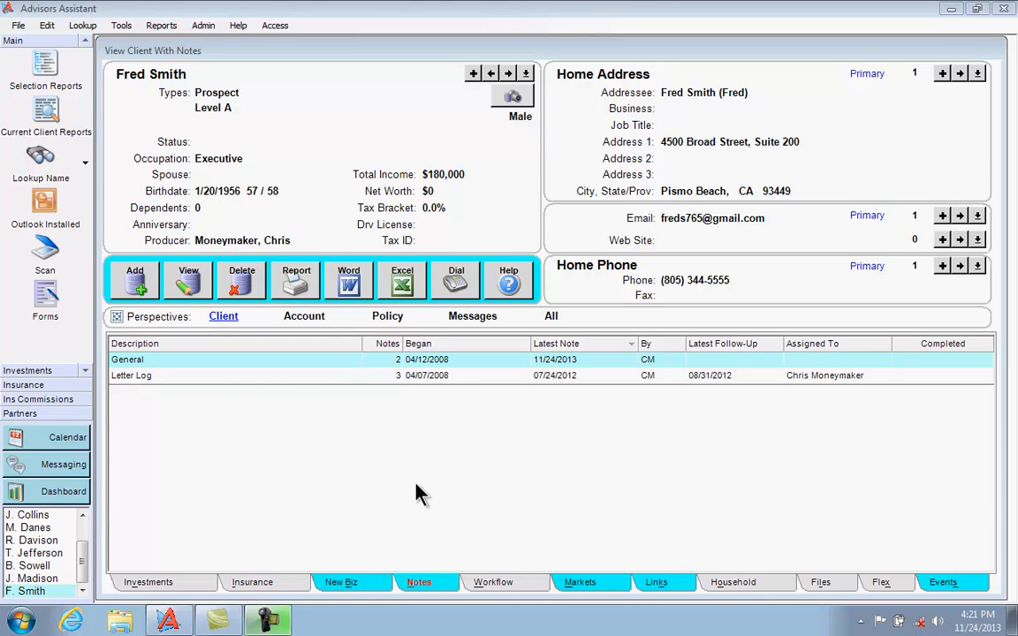
# Step: Start a new active workflow for the open client, based on the Sales Pipeline master workflow
pyautogui.click(499, 583)
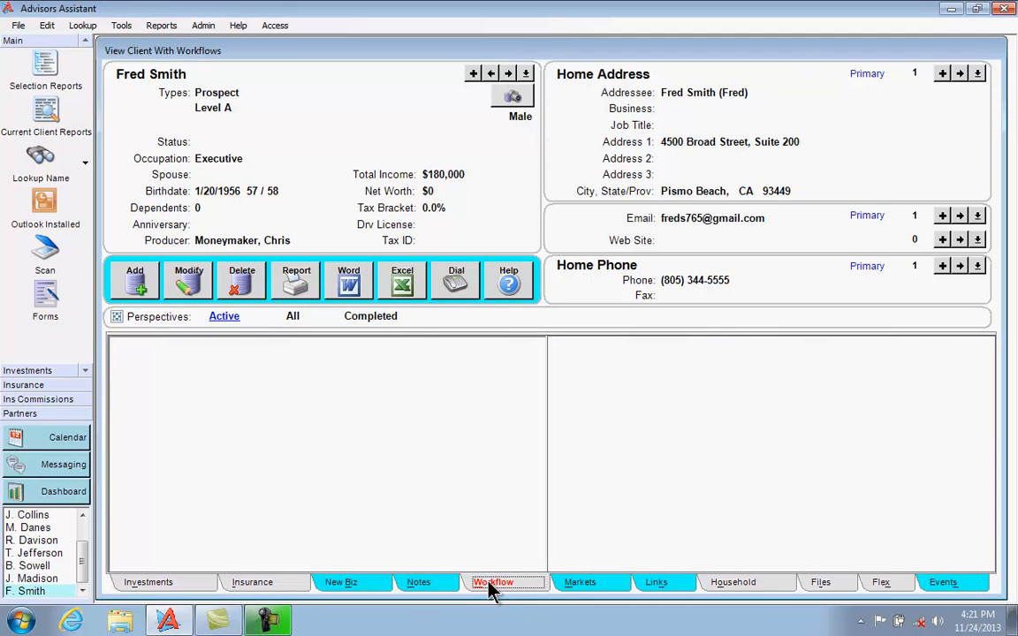
pyautogui.click(146, 281)
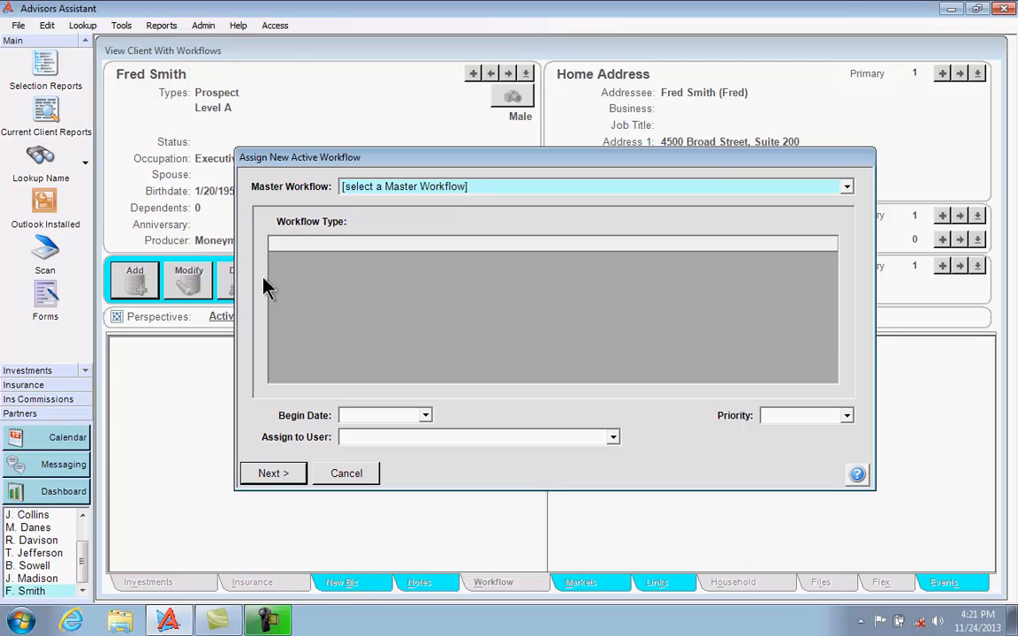
pyautogui.click(370, 190)
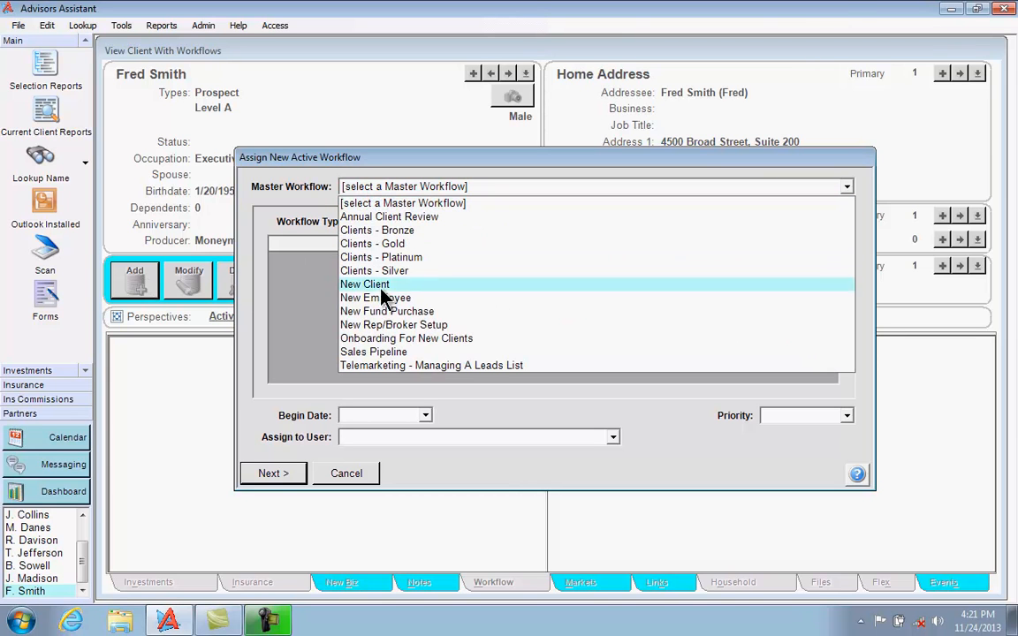
pyautogui.click(373, 352)
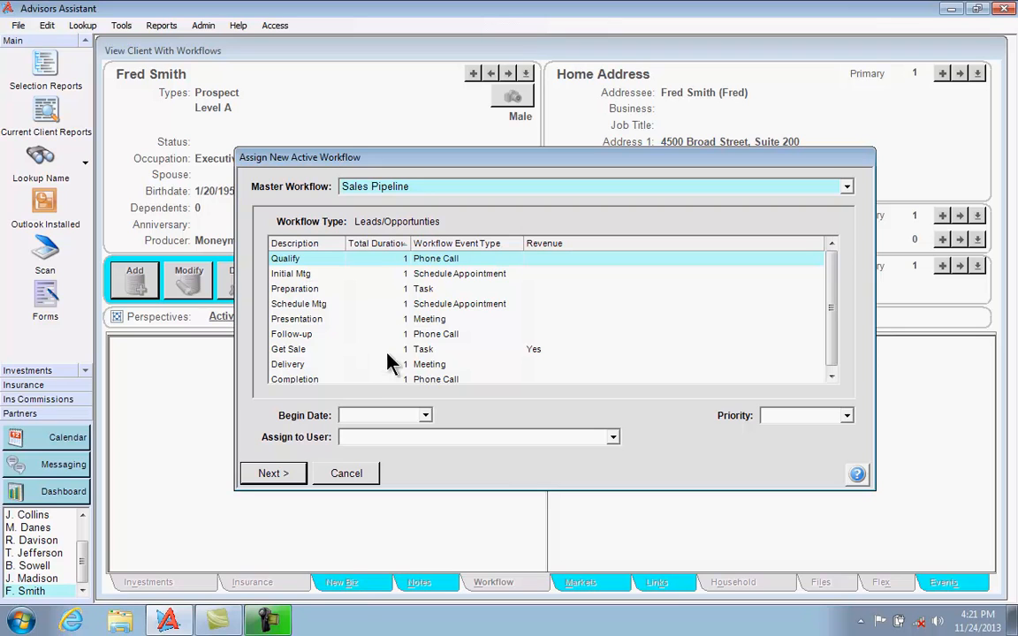
# Step: Widen the Total Duration column in the workflow's event list and reset the column widths
pyautogui.moveTo(410, 243); pyautogui.dragTo(458, 248)
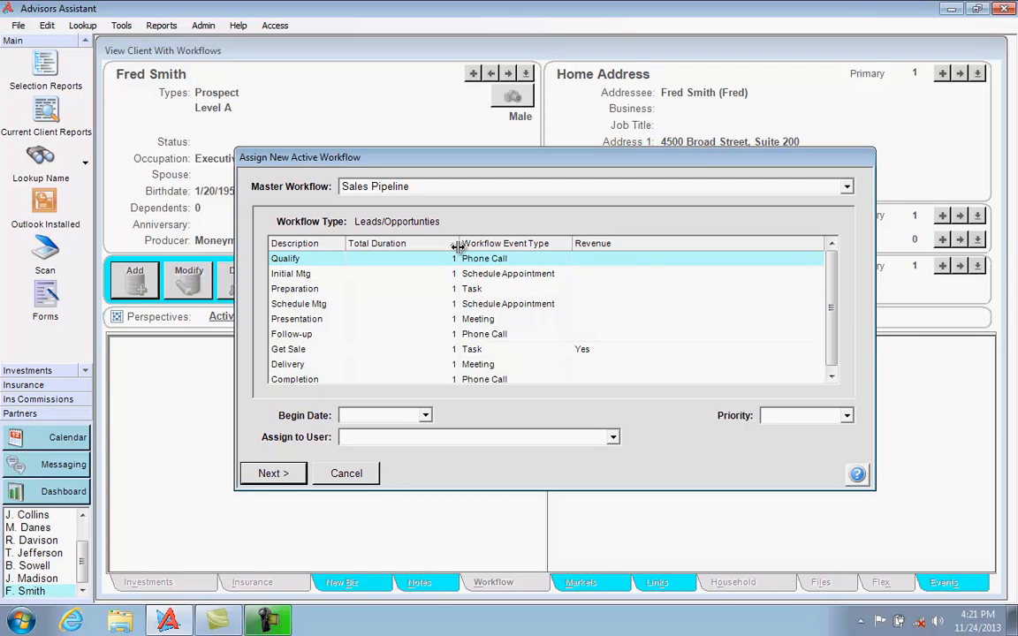
pyautogui.rightClick(486, 246)
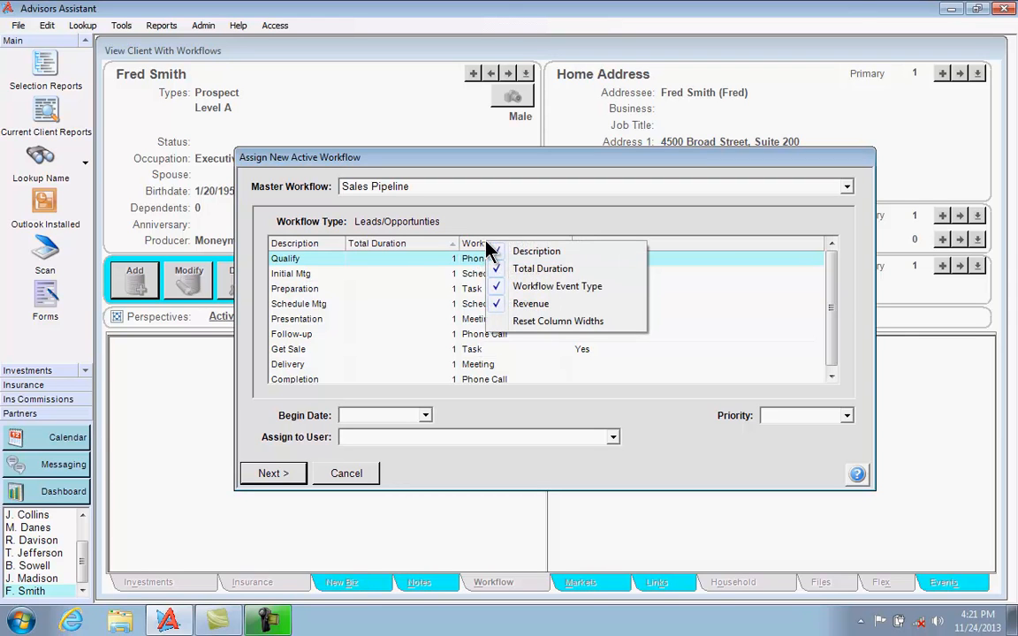
pyautogui.click(520, 321)
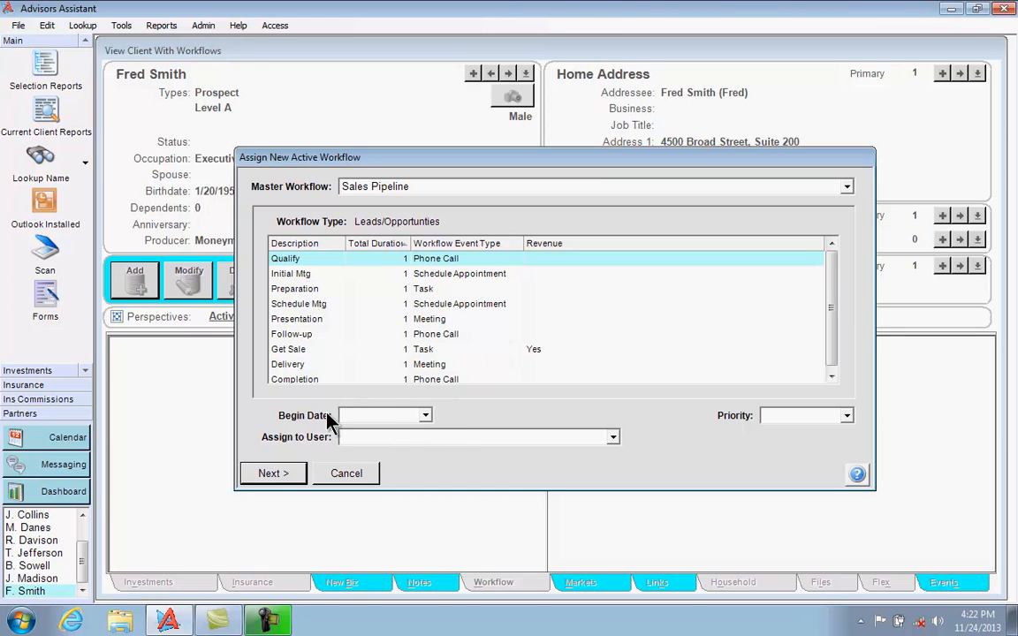
# Step: Create the workflow with today's begin date (11/24/2013), the client's producer as assigned user and High priority, dismissing the event notices
pyautogui.click(425, 417)
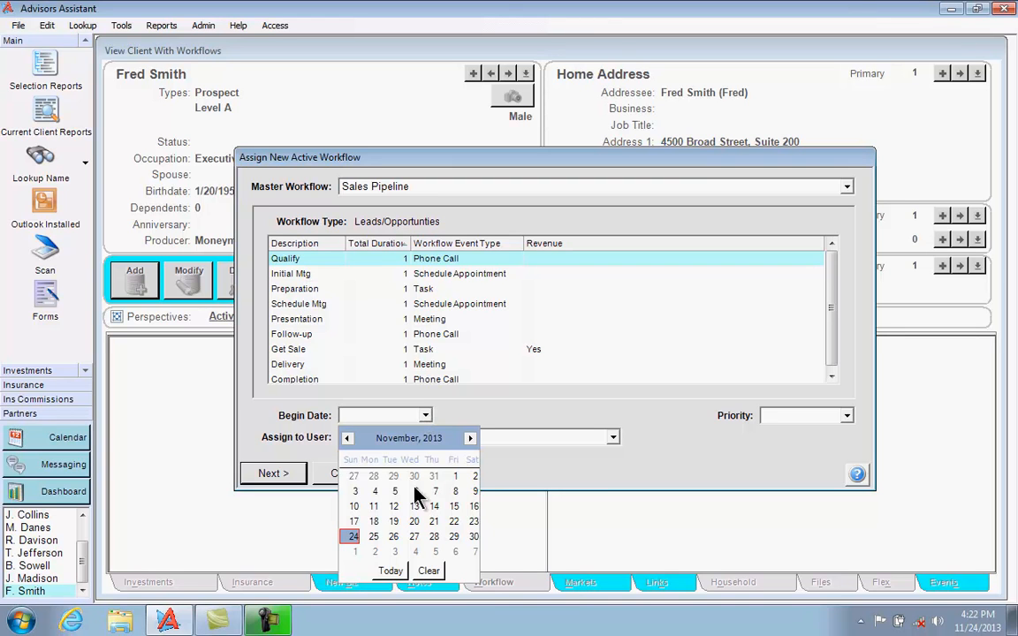
pyautogui.click(391, 571)
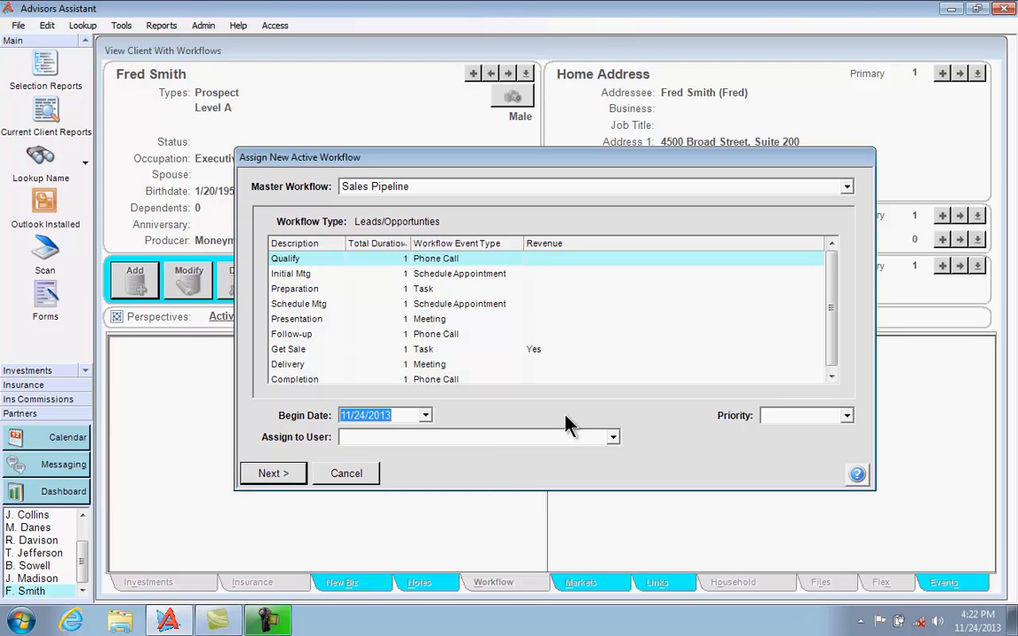
pyautogui.click(457, 438)
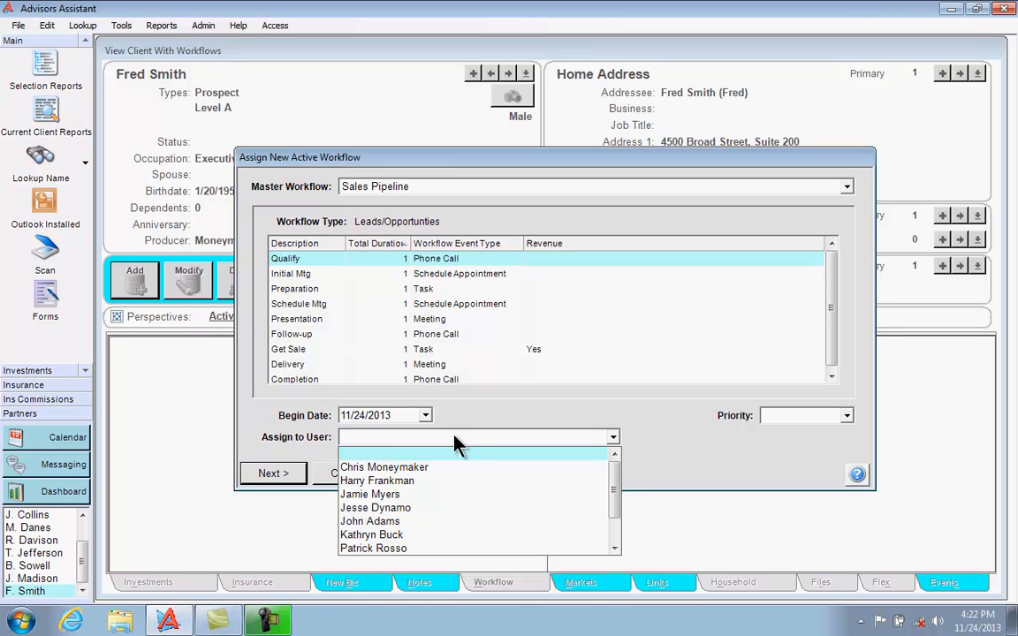
pyautogui.click(449, 468)
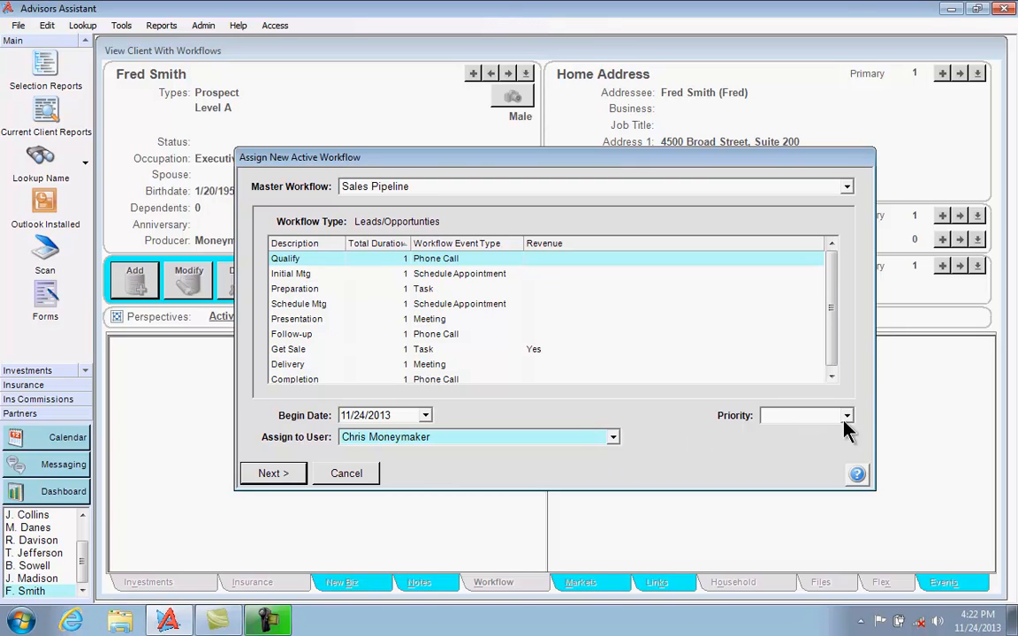
pyautogui.click(781, 418)
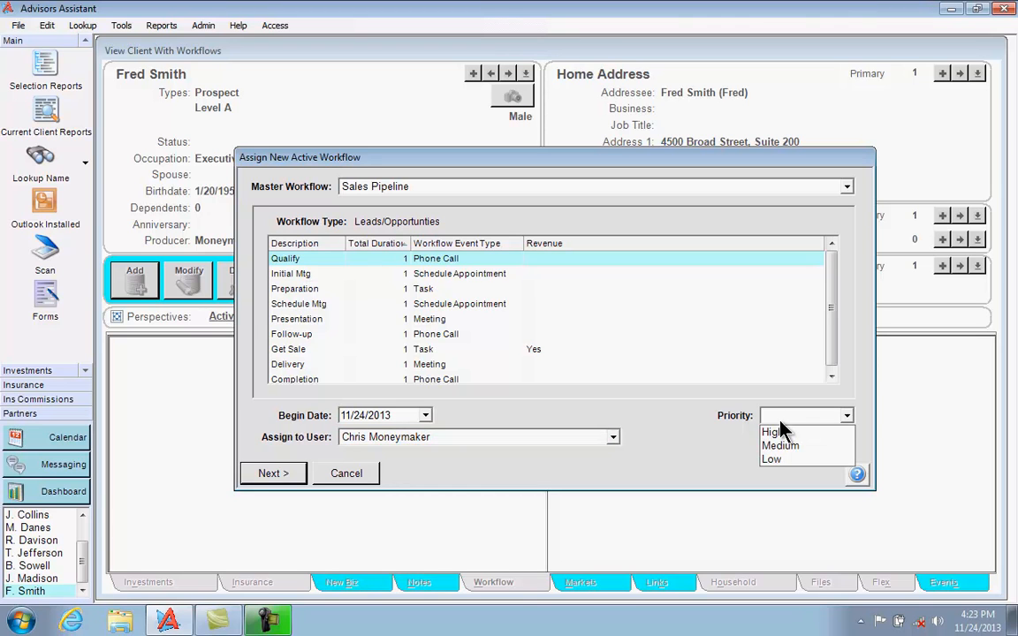
pyautogui.click(781, 435)
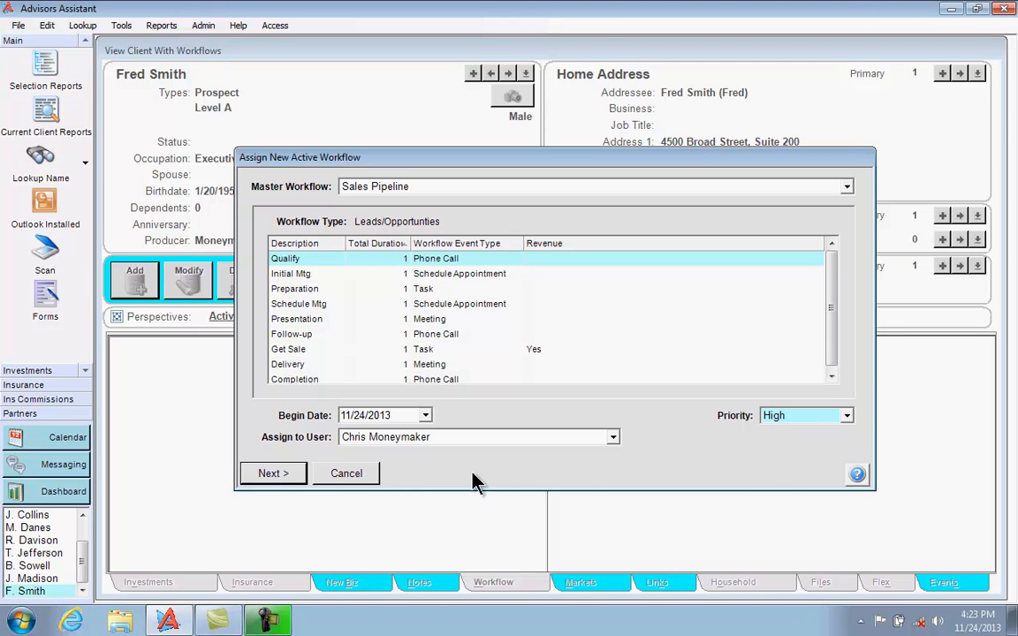
pyautogui.click(285, 474)
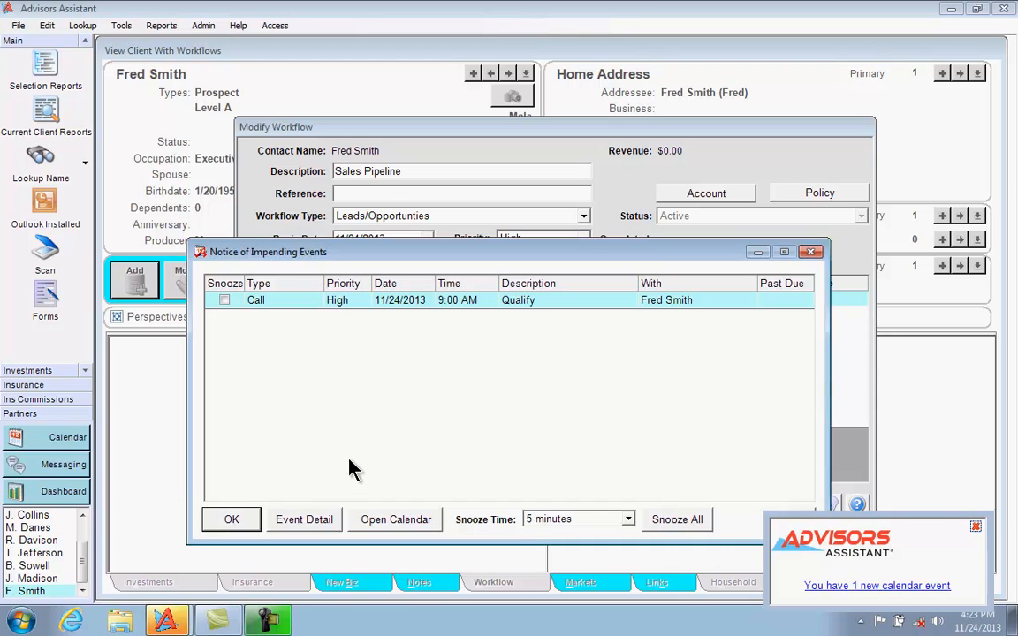
pyautogui.click(839, 586)
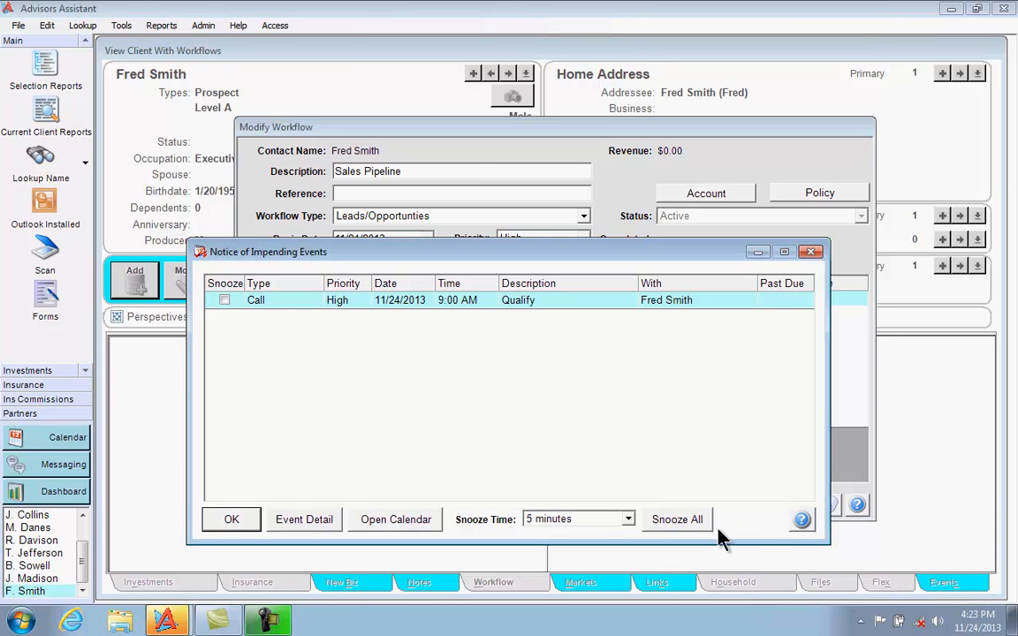
pyautogui.click(231, 520)
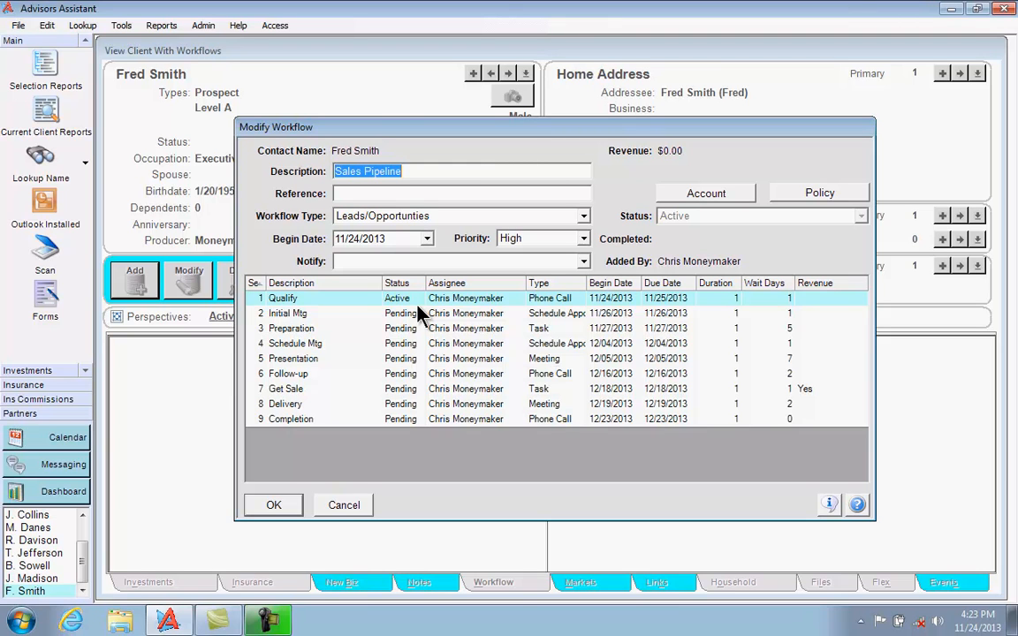
# Step: Change the workflow's description to "Sales Pipeline- Big Case" and its reference to "The Acme Company", leaving the notify user blank
pyautogui.click(427, 174)
pyautogui.write('- ')
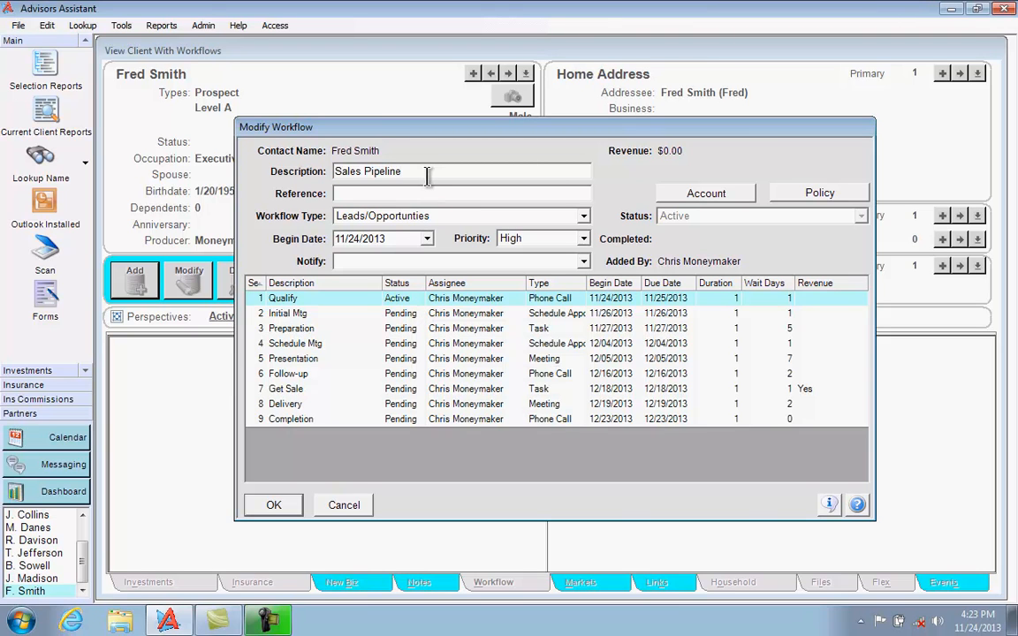
pyautogui.write('Big Case')
pyautogui.click(407, 193)
pyautogui.write('Th')
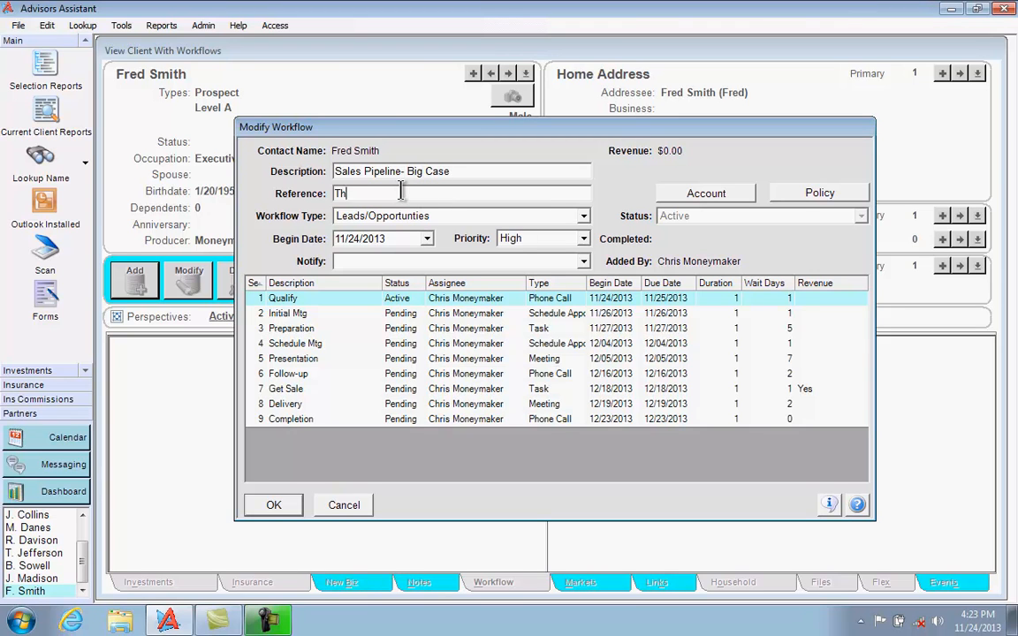
pyautogui.write('e Acme Company')
pyautogui.click(428, 265)
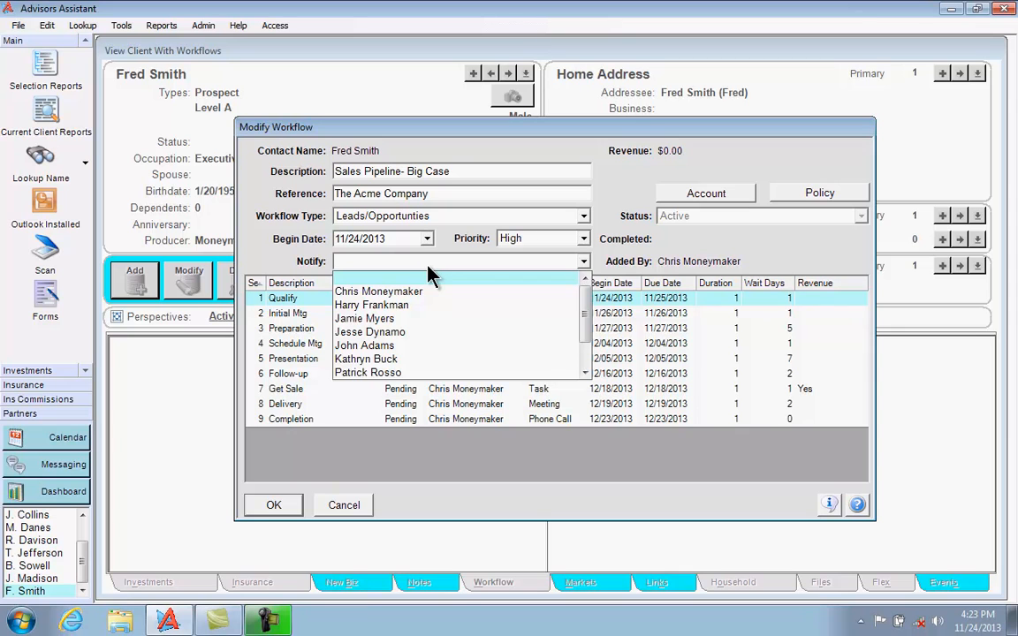
pyautogui.click(430, 277)
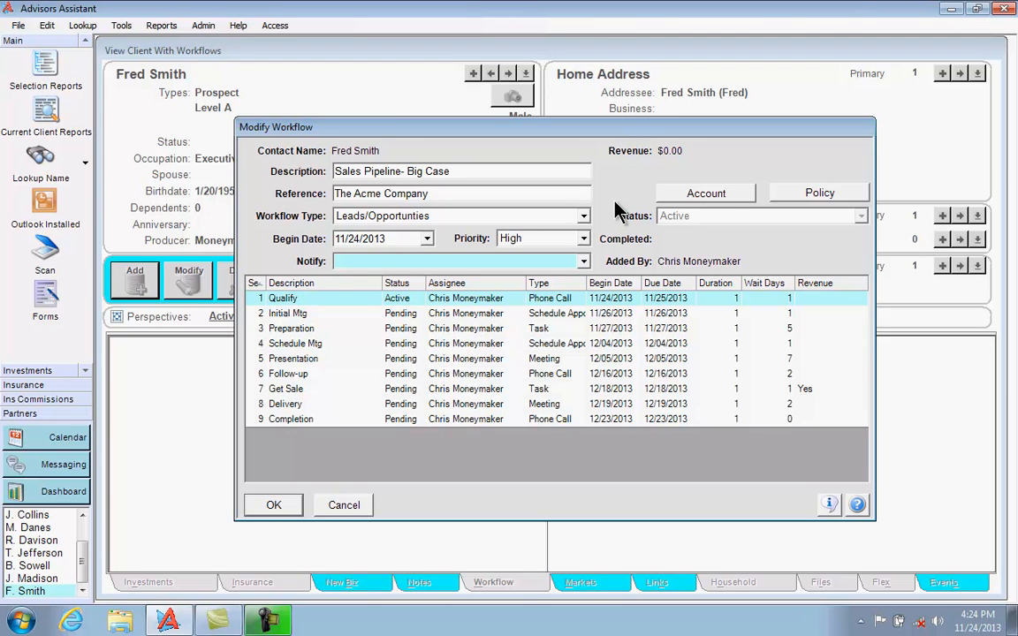
# Step: Set the Initial Mtg event's due date to 11/27/2013, reassign it to a different user, and save the workflow
pyautogui.doubleClick(440, 316)
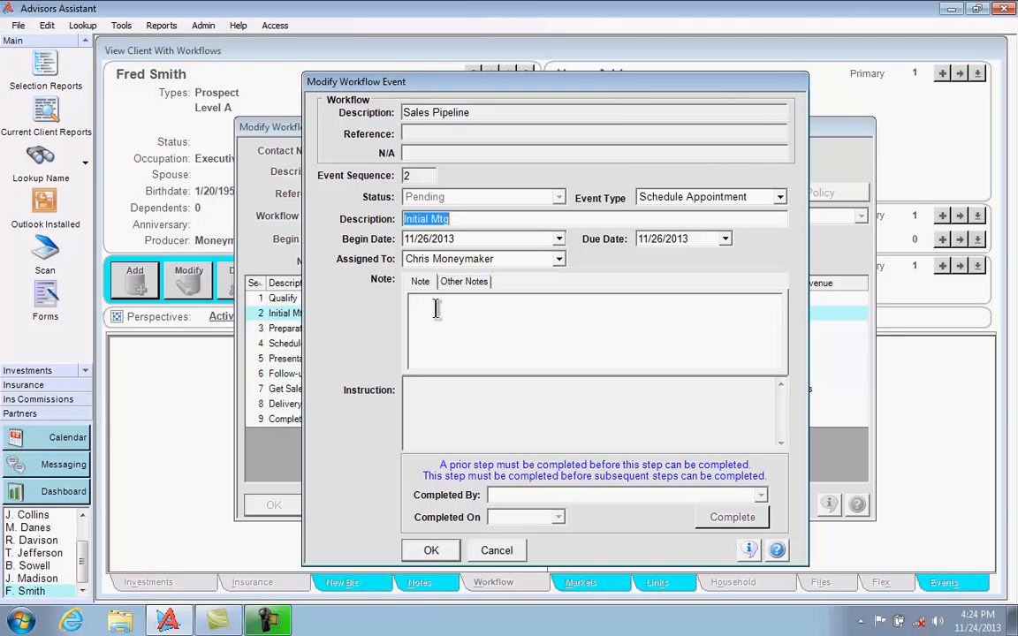
pyautogui.click(725, 238)
pyautogui.click(712, 358)
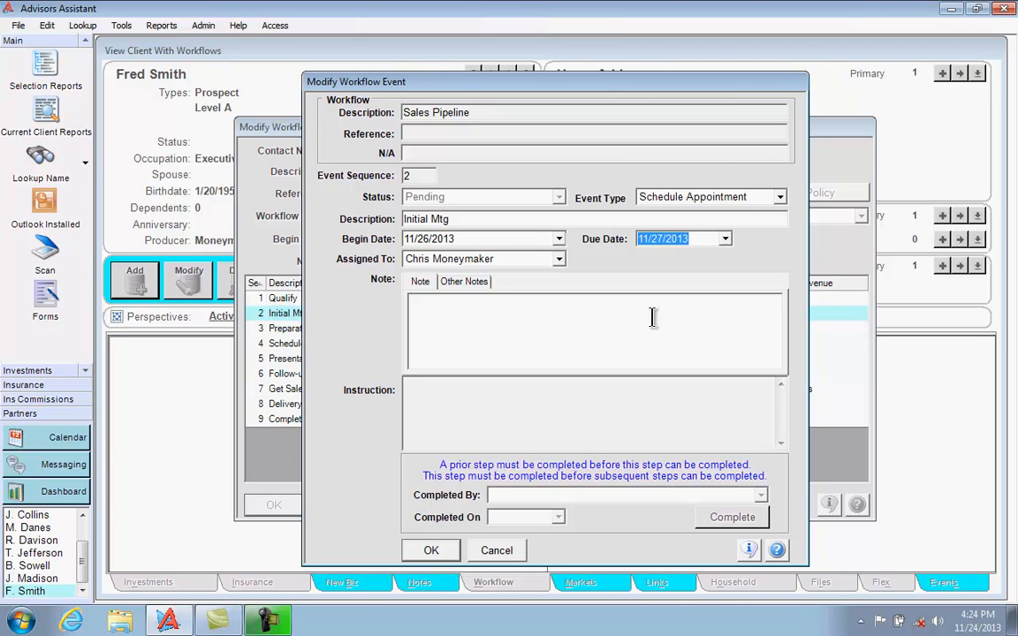
pyautogui.click(557, 259)
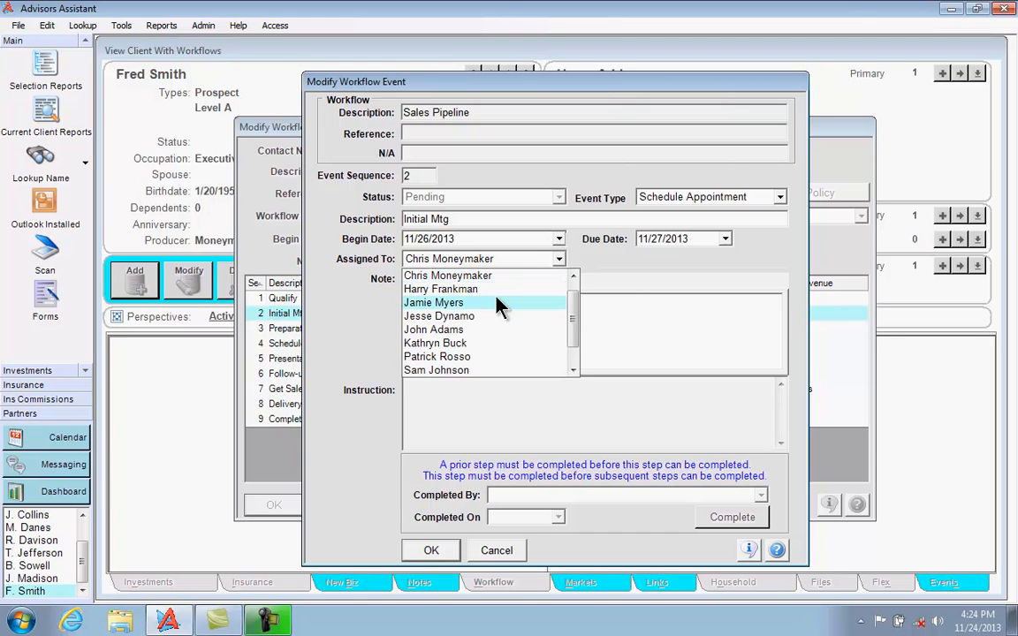
pyautogui.click(469, 316)
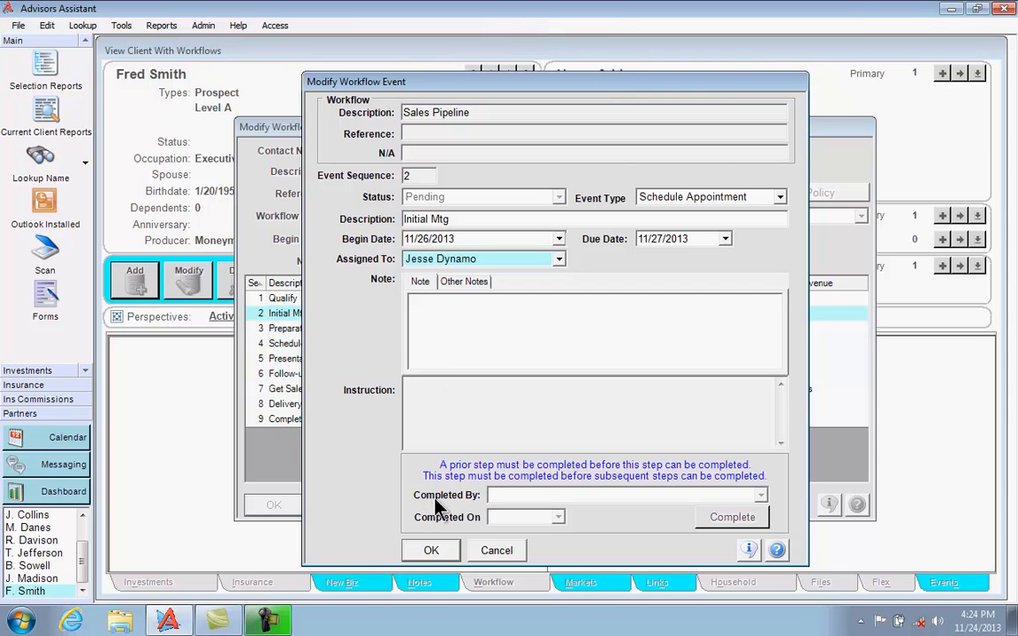
pyautogui.click(433, 550)
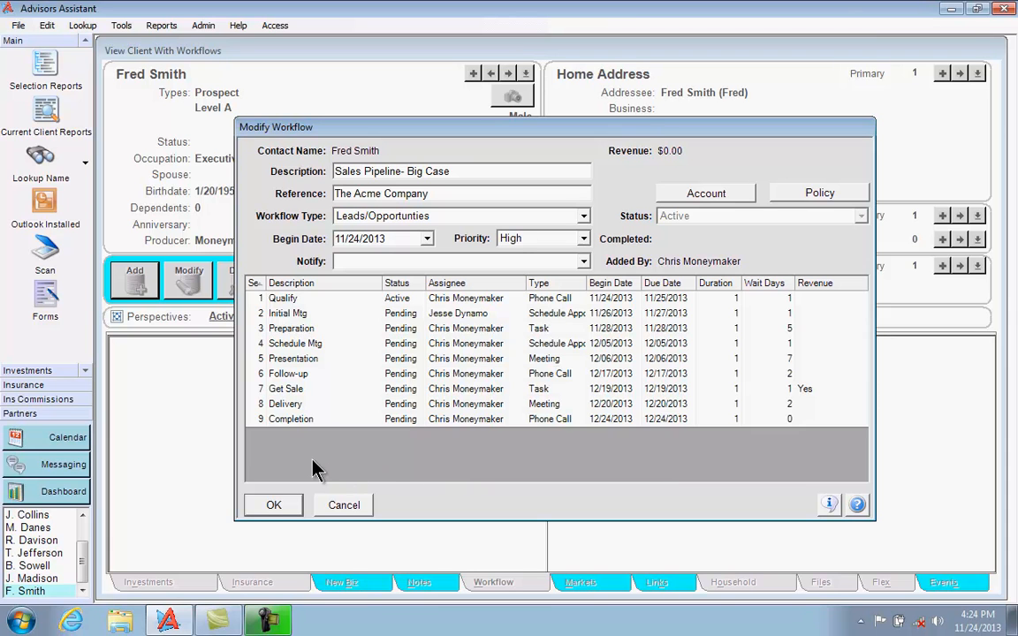
pyautogui.click(274, 505)
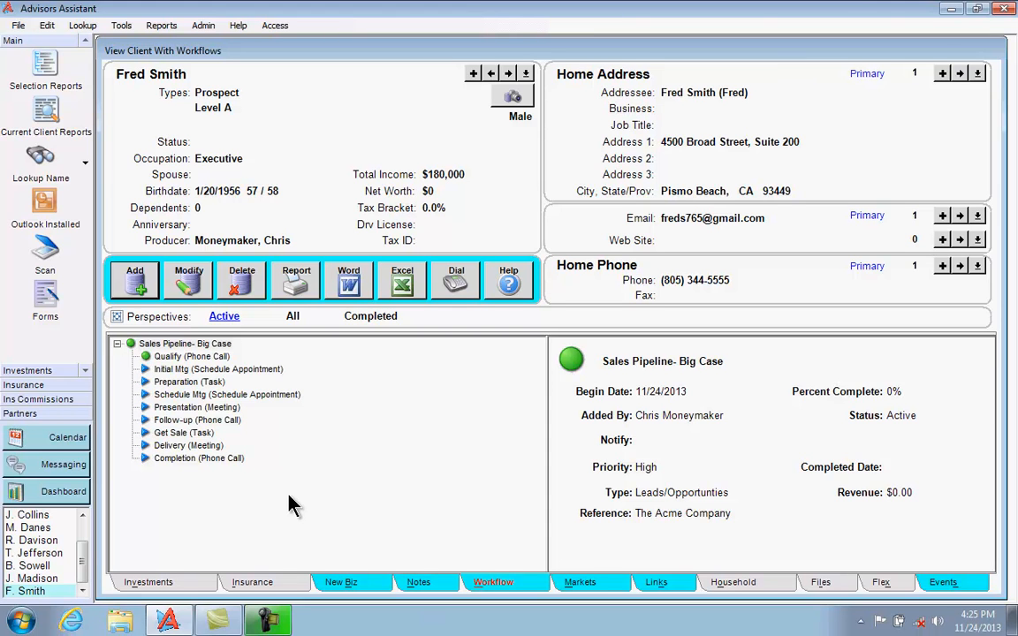
# Step: Check the Qualify phone call event's other notes, and add the note "New Note" to that event
pyautogui.doubleClick(211, 357)
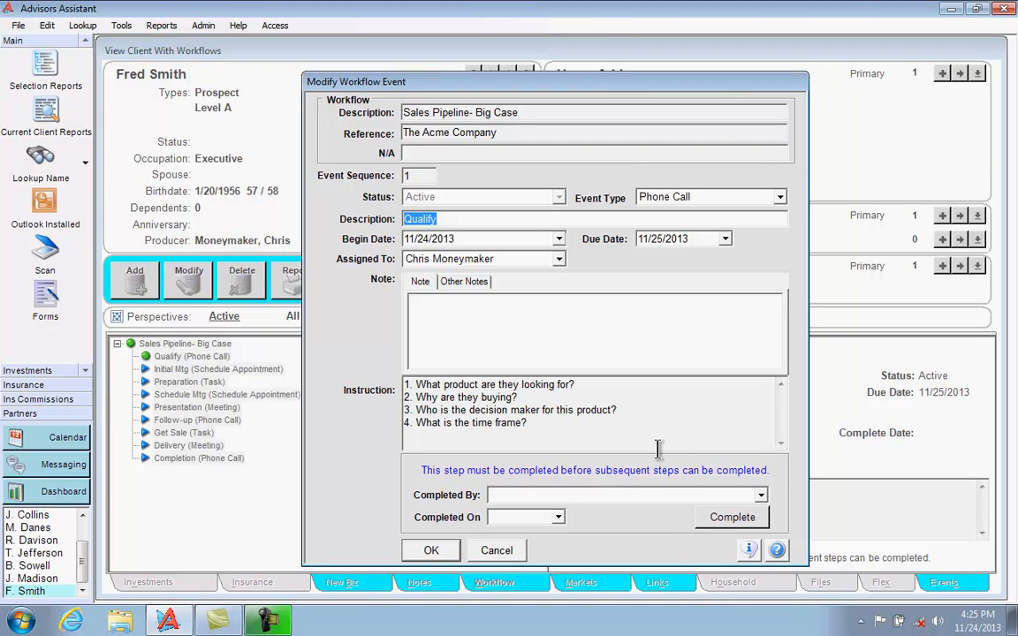
pyautogui.click(521, 327)
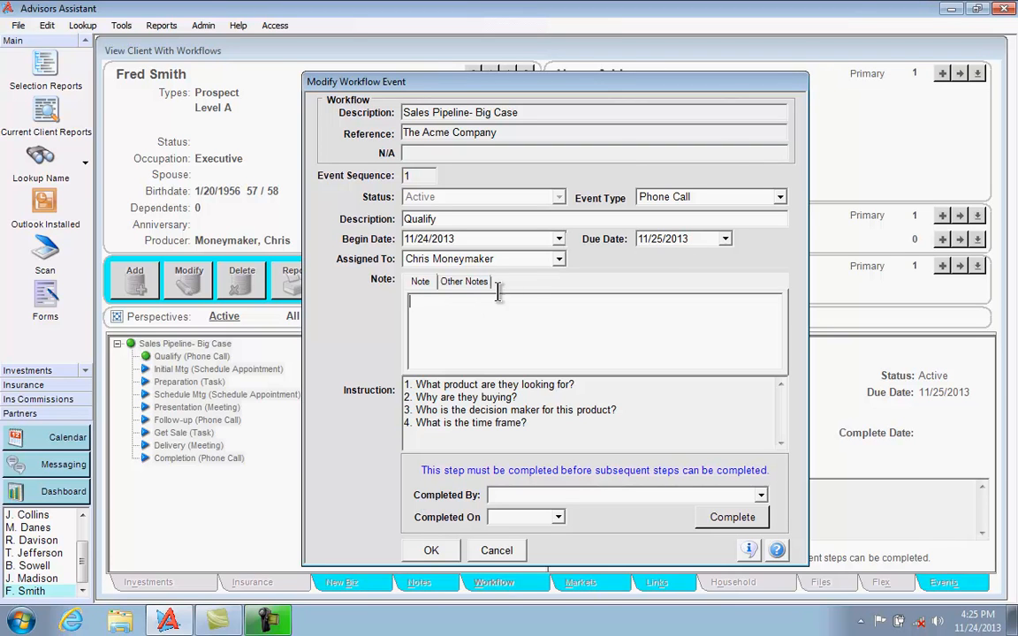
pyautogui.click(449, 283)
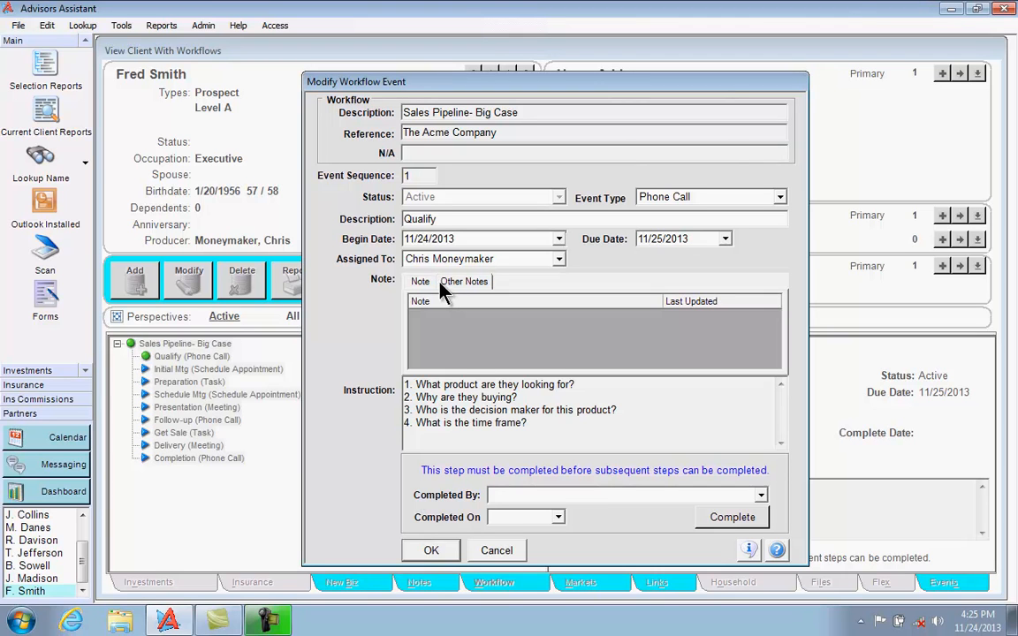
pyautogui.click(420, 283)
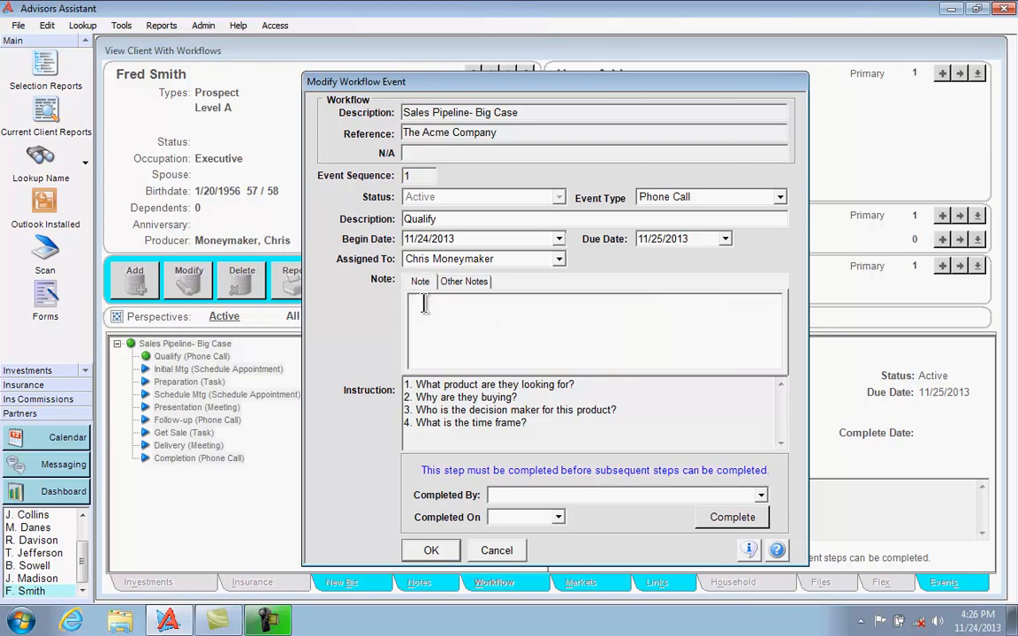
pyautogui.click(443, 330)
pyautogui.write('New Note')
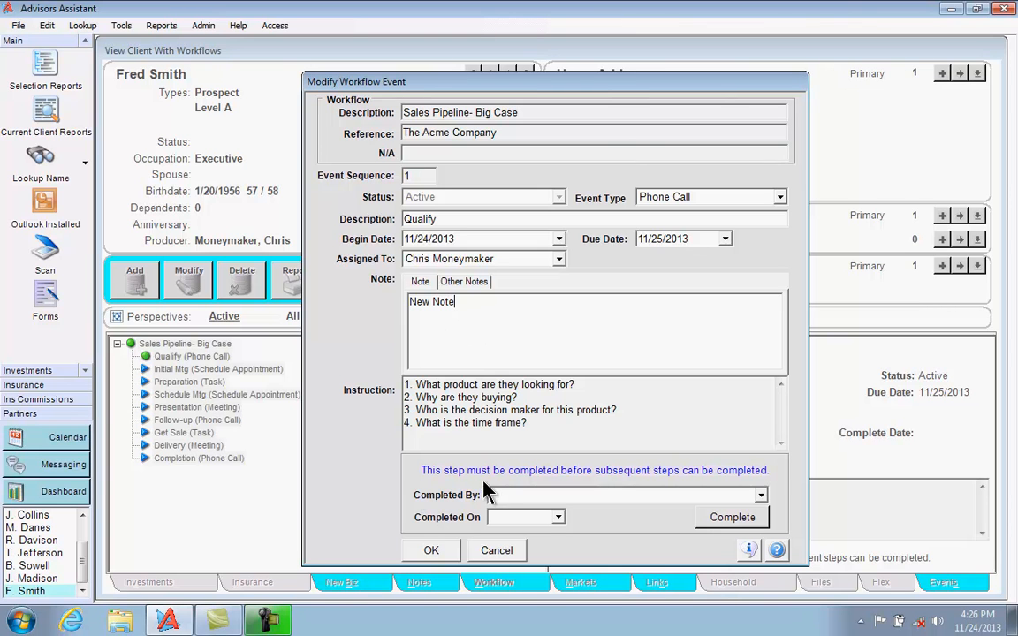
pyautogui.click(431, 549)
# Step: View the other notes from within the Initial Mtg event, and display the client's notes list
pyautogui.doubleClick(227, 369)
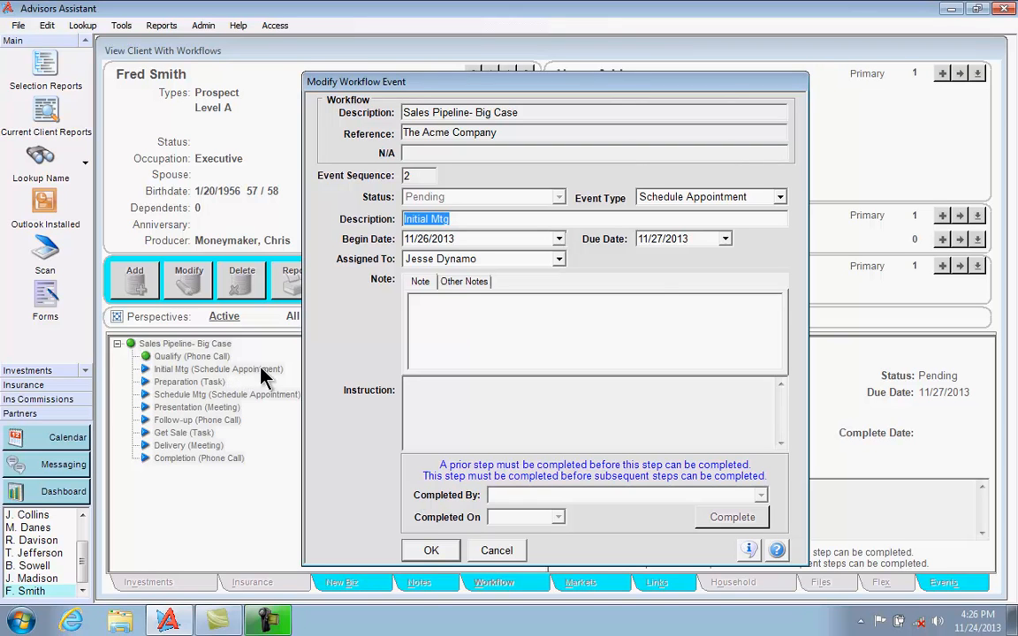
pyautogui.click(462, 282)
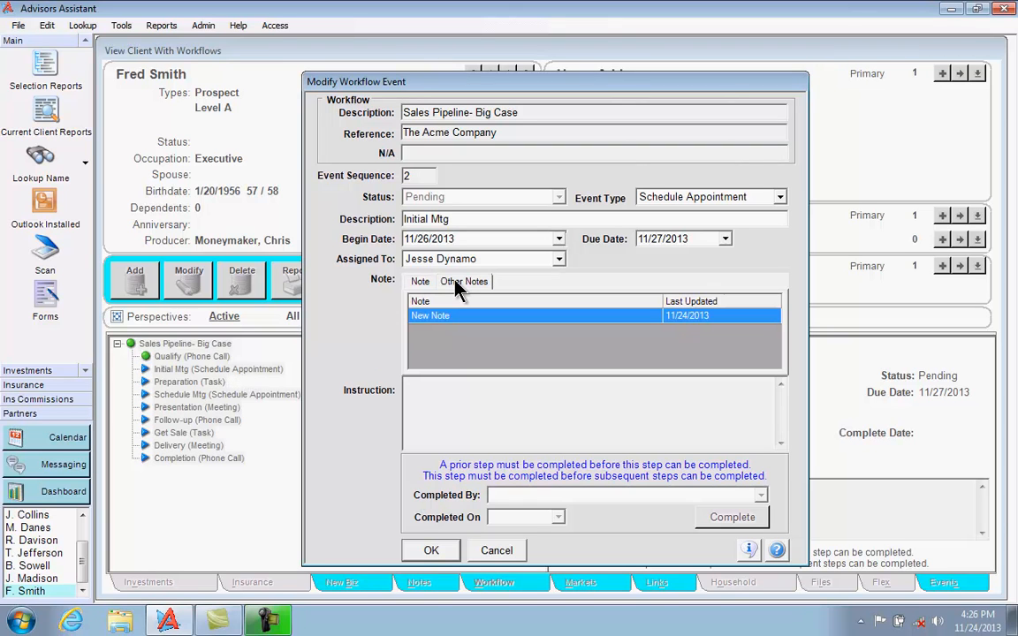
pyautogui.click(496, 551)
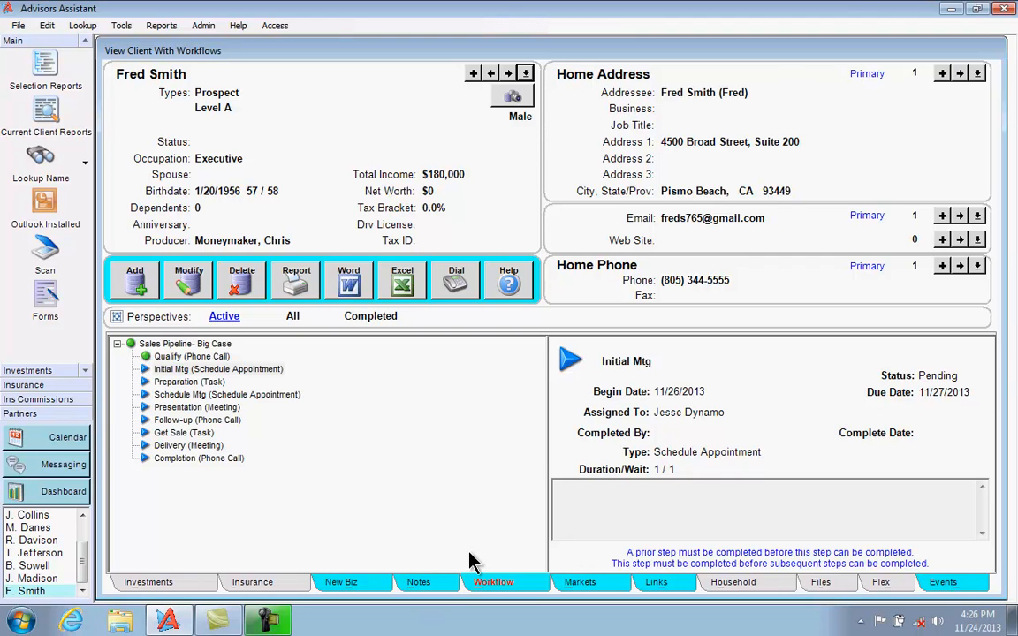
pyautogui.click(439, 588)
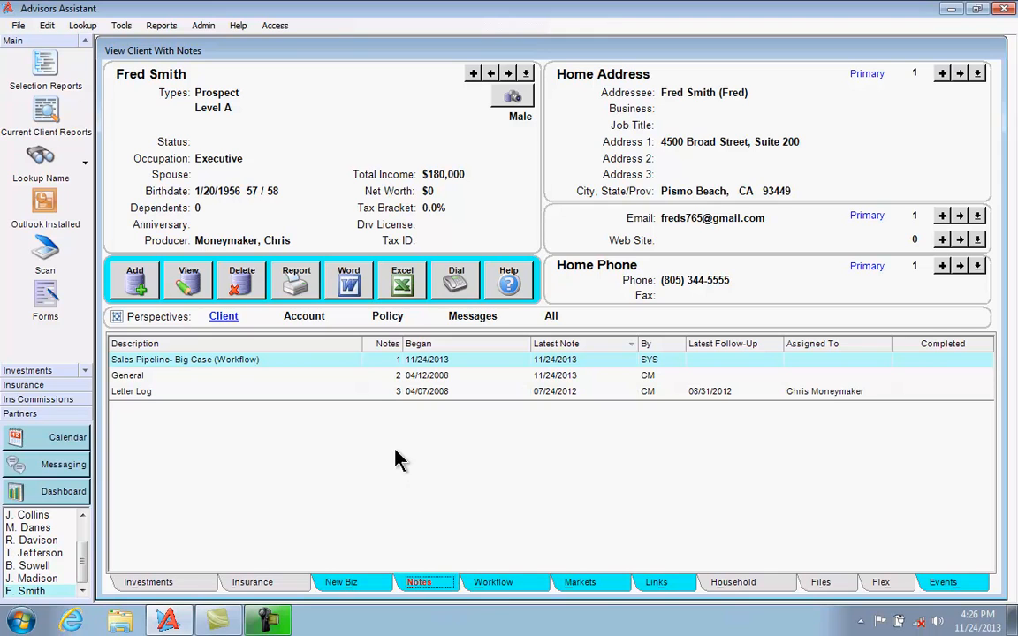
# Step: Review the notes stored under the client's "Sales Pipeline- Big Case (Workflow)" topic, and return to the client record
pyautogui.doubleClick(345, 359)
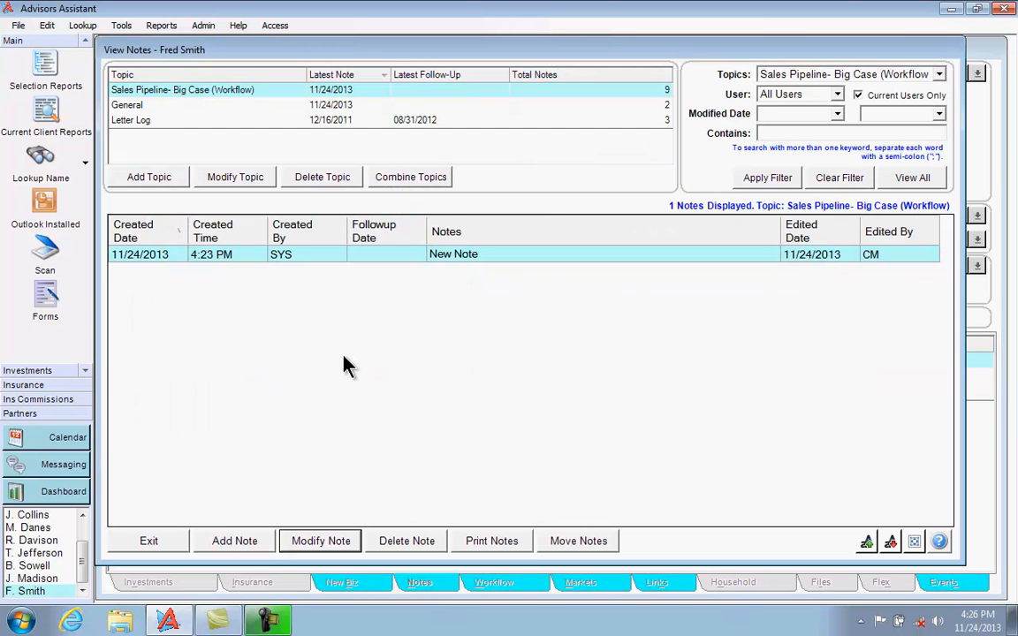
pyautogui.click(151, 541)
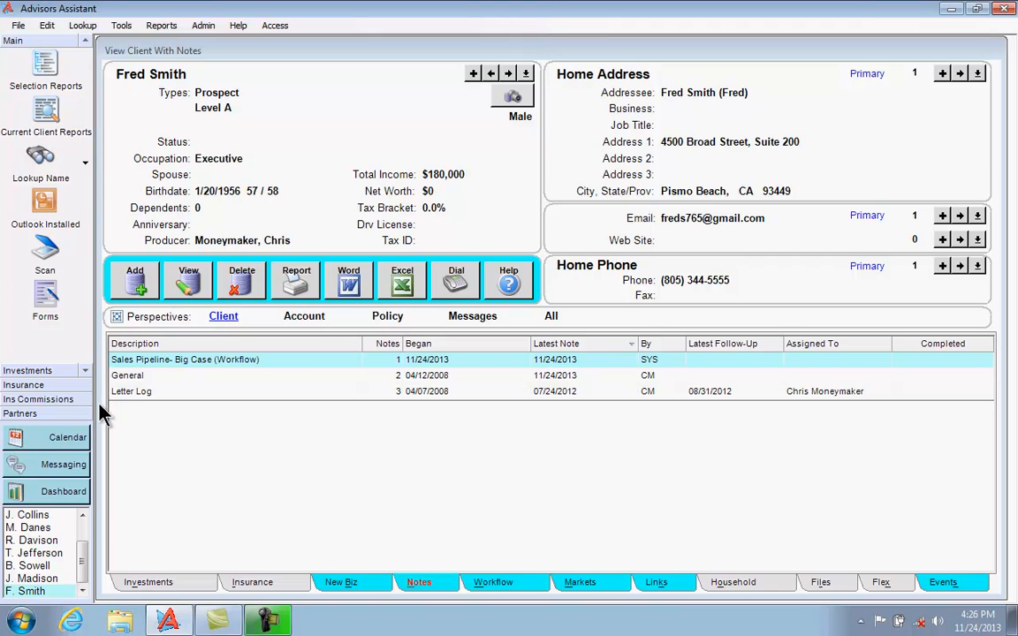
# Step: Check the client's Qualify call in the calendar without changing it, and display the client's active workflows
pyautogui.click(68, 447)
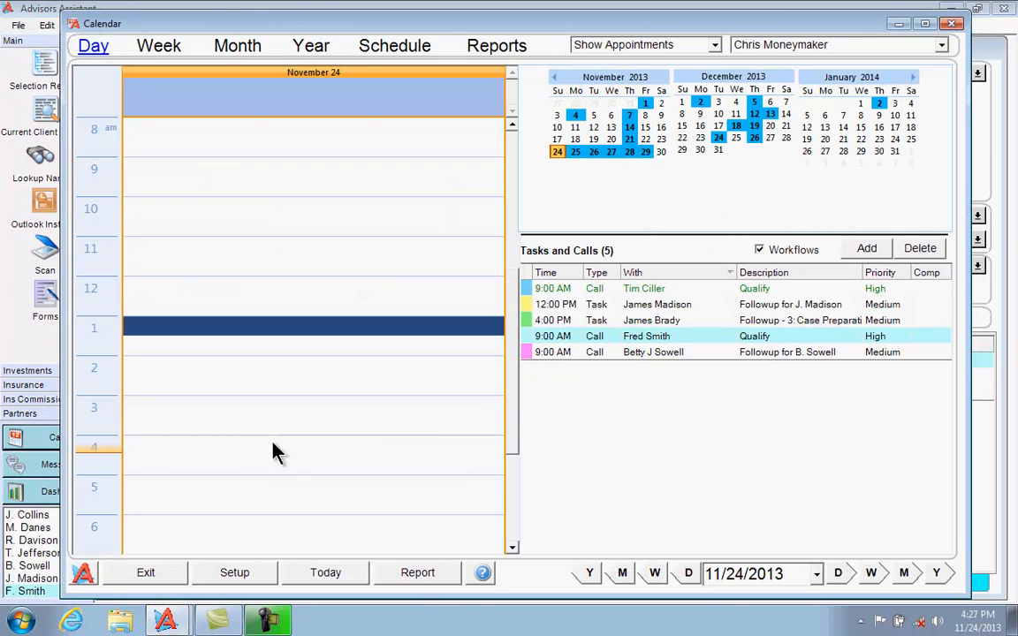
pyautogui.doubleClick(642, 345)
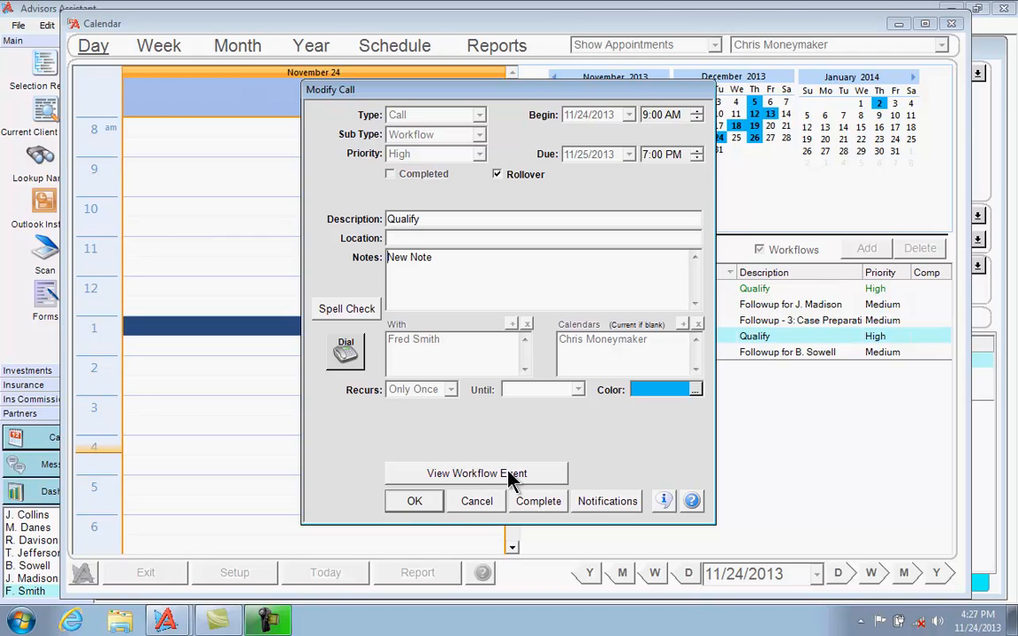
pyautogui.click(477, 501)
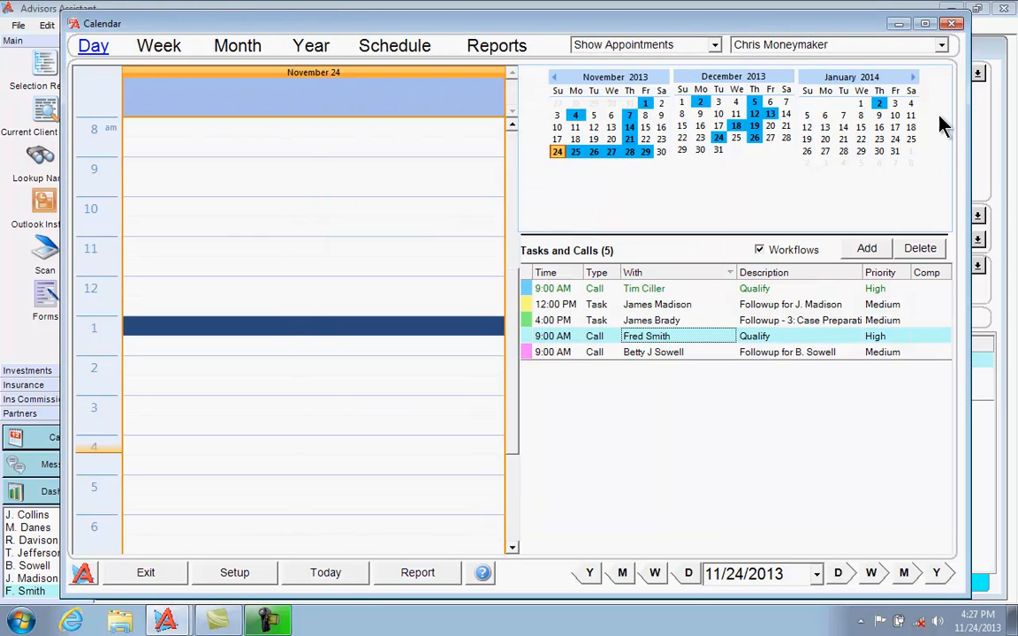
pyautogui.click(952, 23)
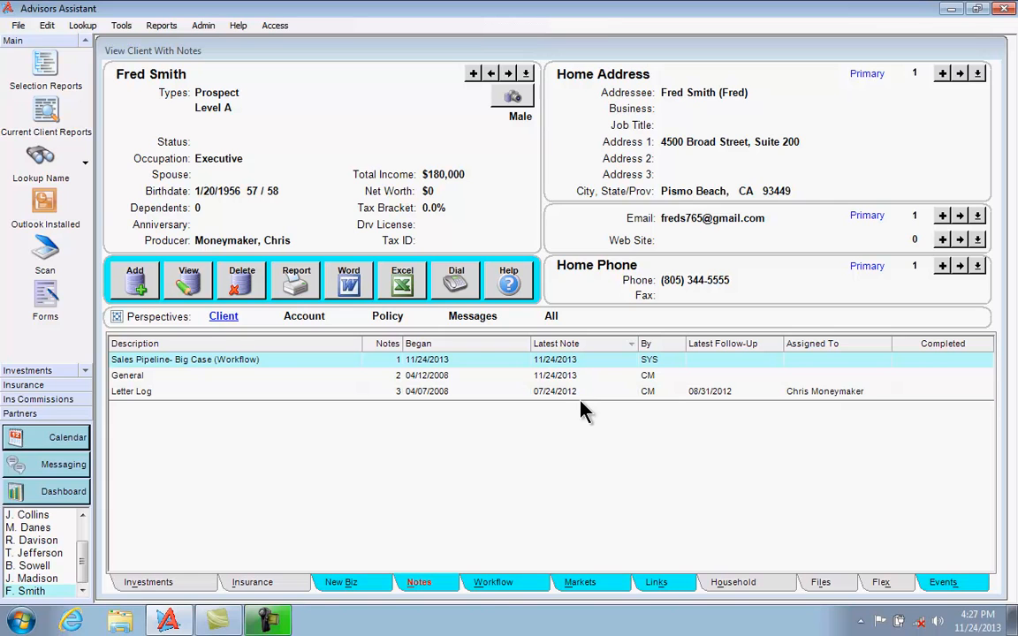
pyautogui.click(497, 591)
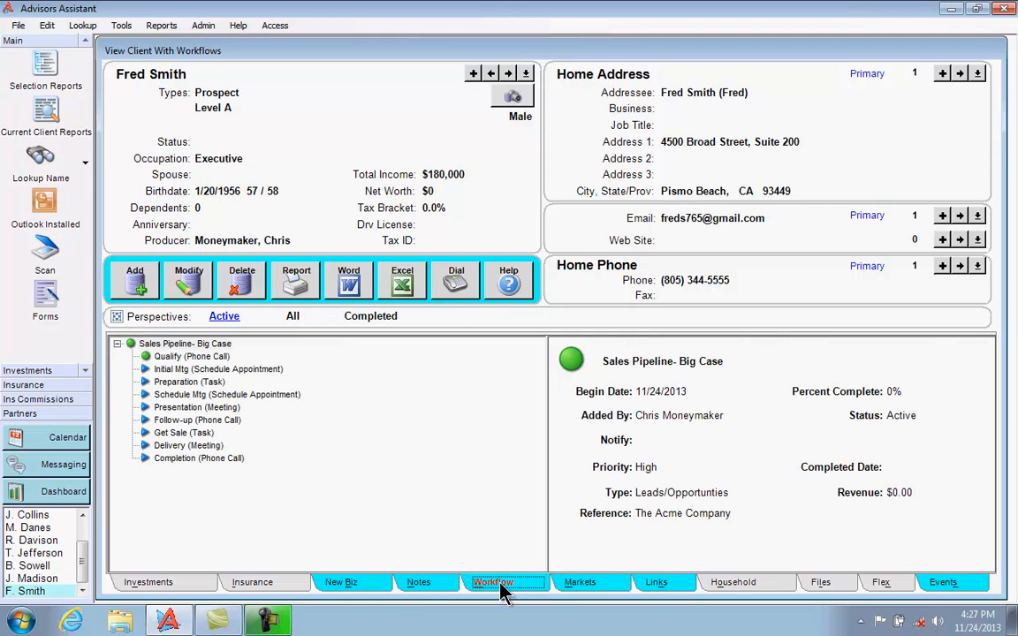